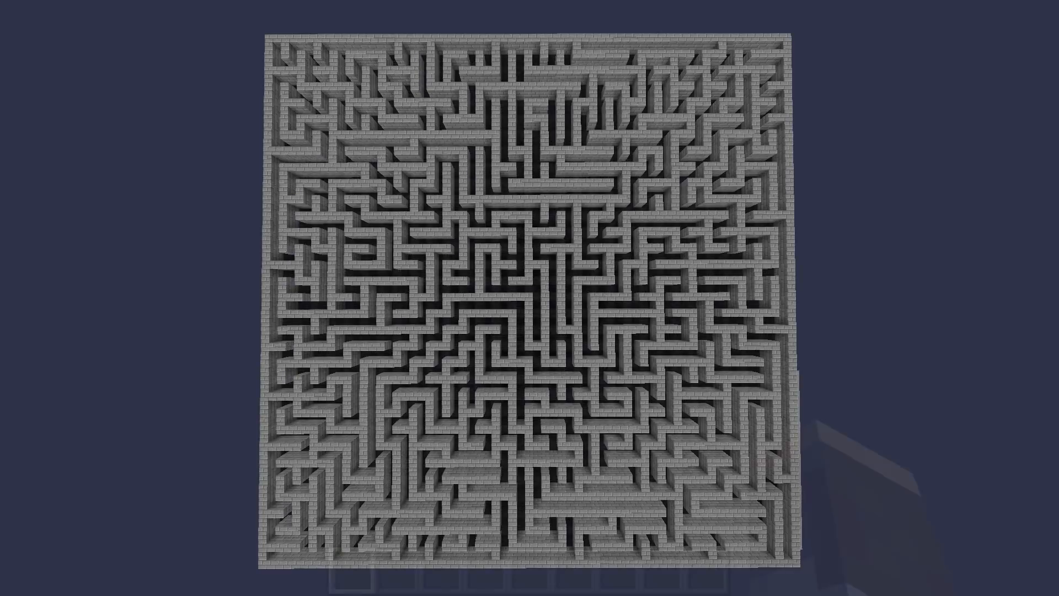
- Toggle the HUD back on with F1 to view the regenerated maze
key("F1")
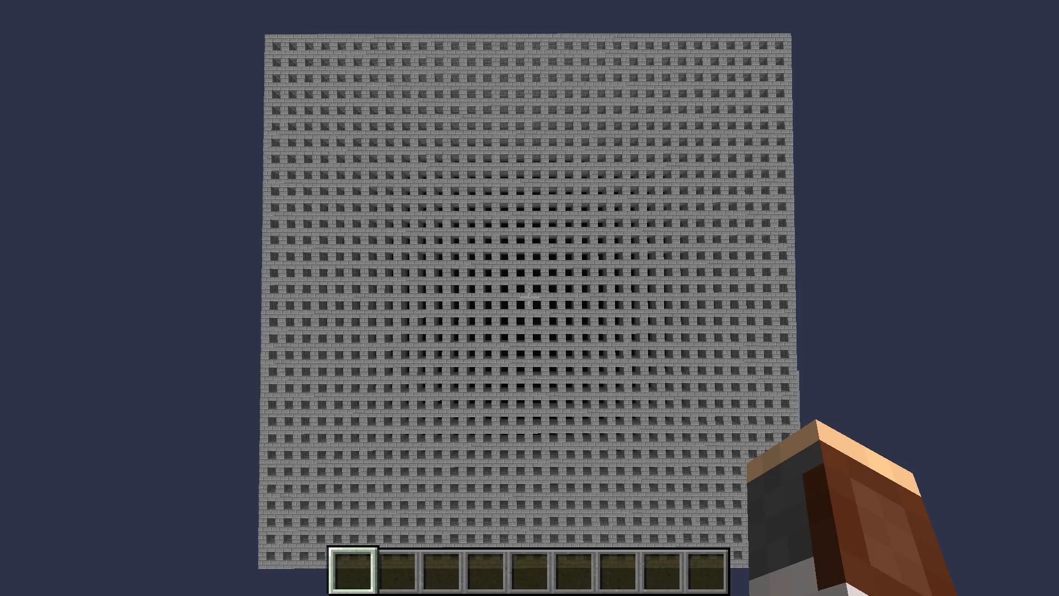
key("F1")
key("t")
key("Up")
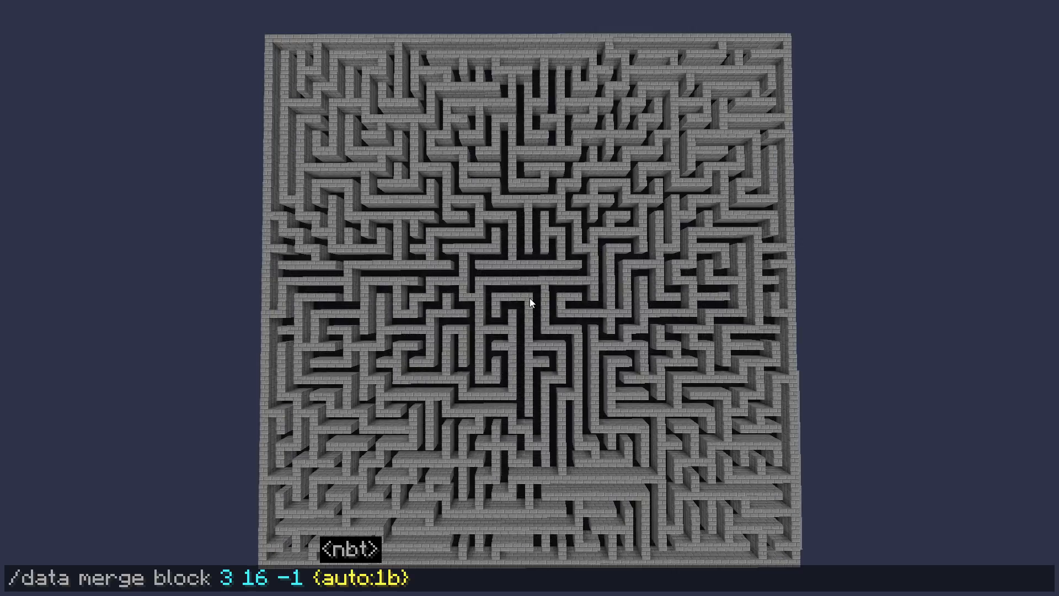
key("Return")
key("t")
key("Up")
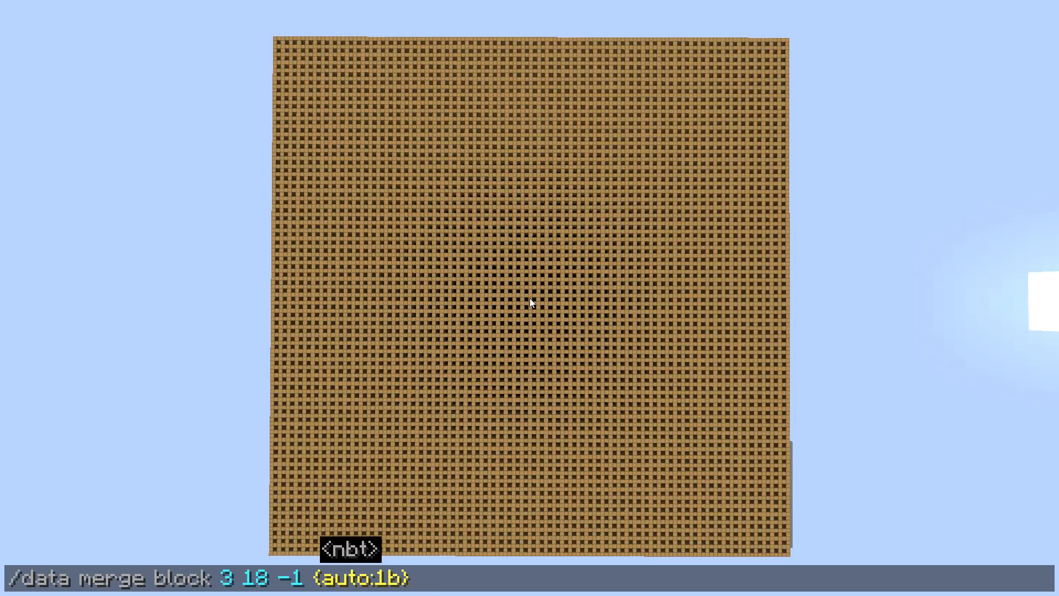
- Reset the grid via /data merge block 3 18 -1 {auto:1b}, then generate a maze via block 3 16 -1
key("Return")
key("slash")
key("Up")
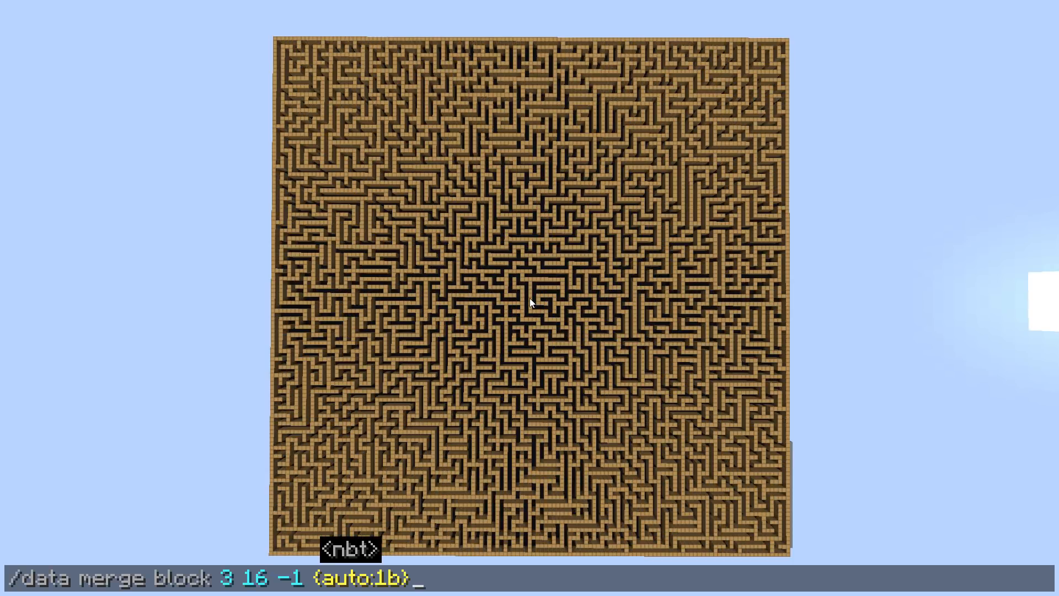
key("Return")
key("slash")
key("Up")
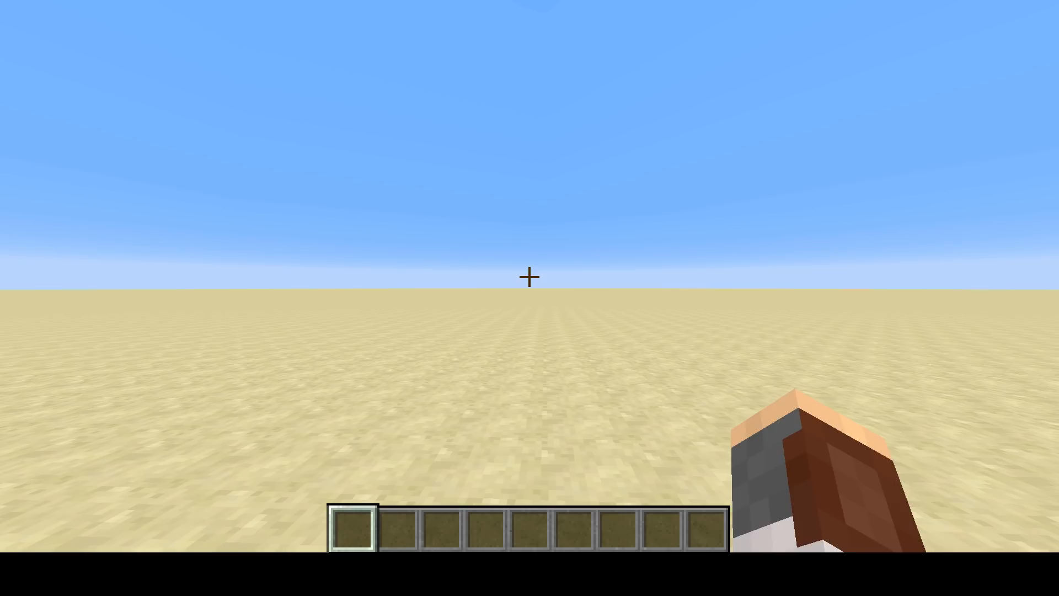
- Check the current maxCommandChainLength game rule, which reads 65536
key("slash")
type("game")
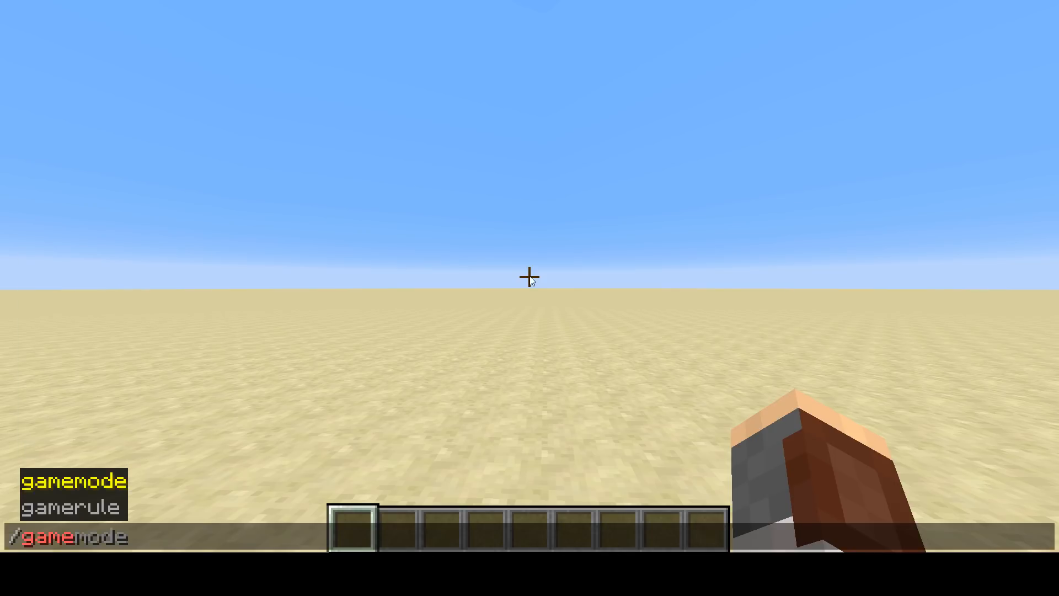
key("Tab")
key("Tab")
type("max")
key("Tab")
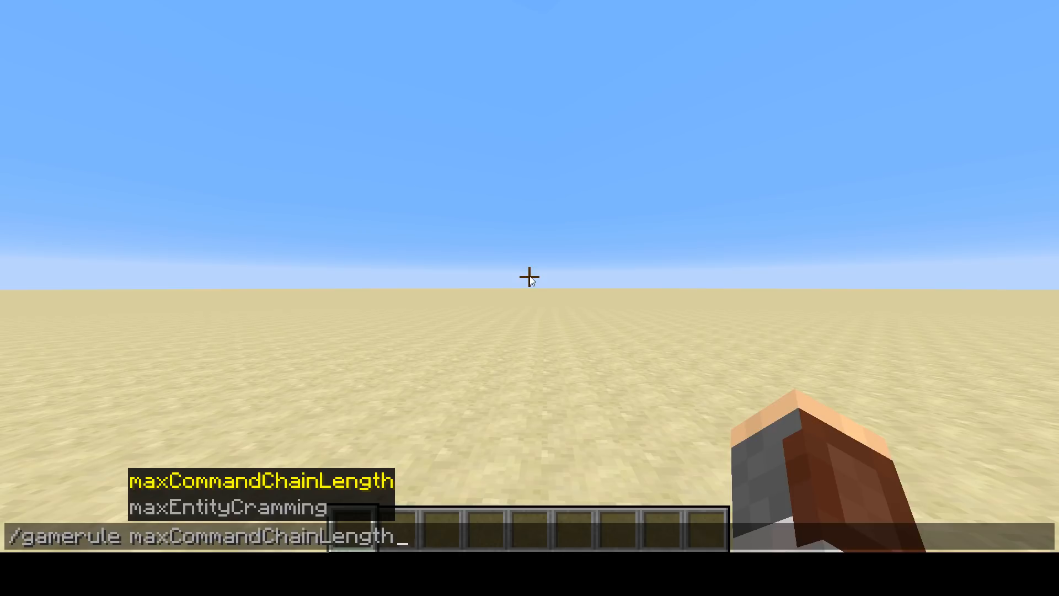
key("Return")
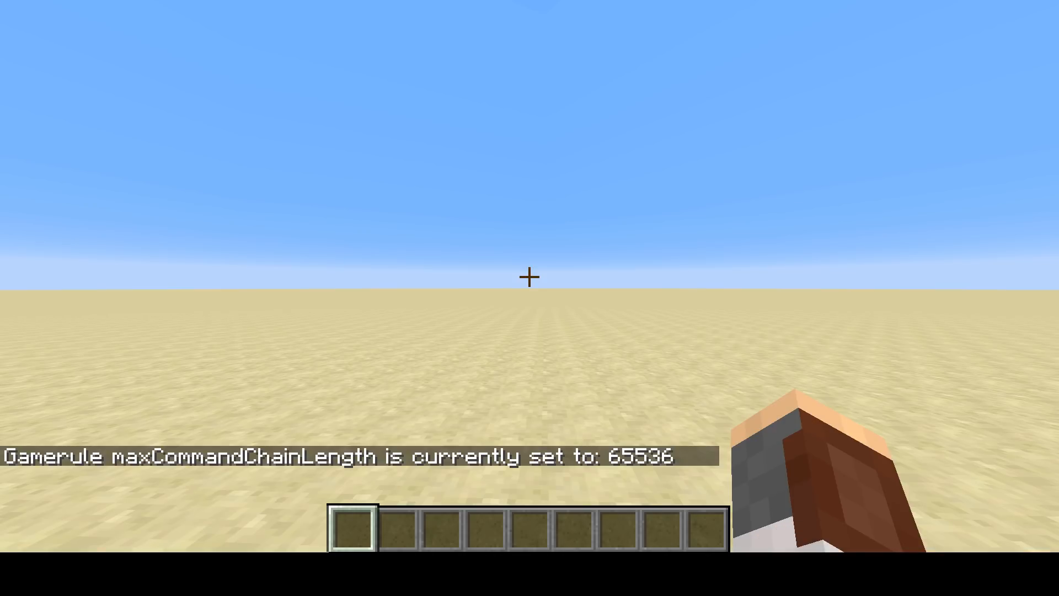
- Set maxCommandChainLength to 1000000 by recalling and editing the gamerule command
key("t")
key("Up")
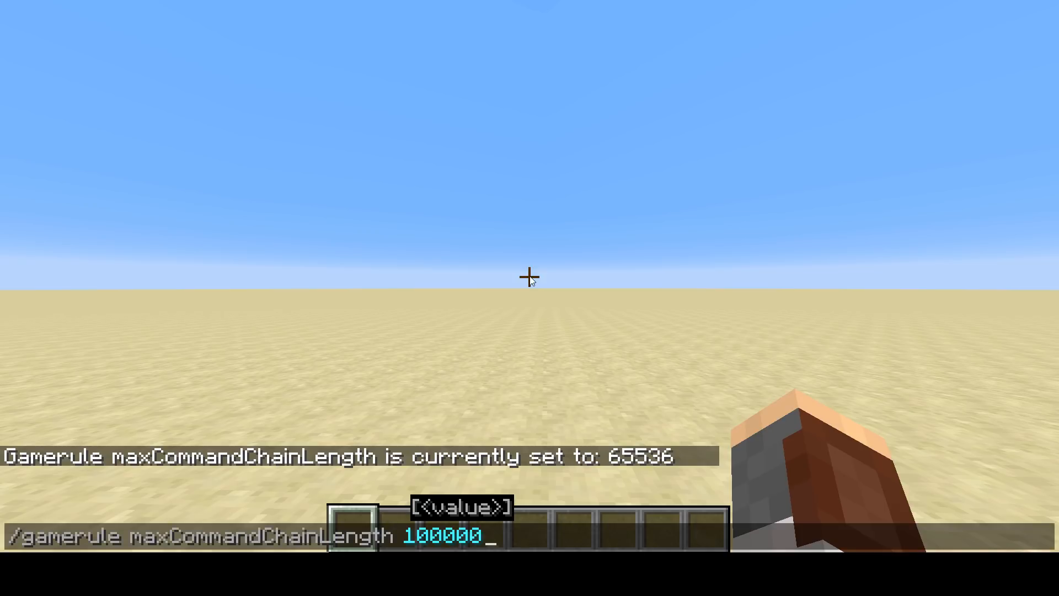
key("Return")
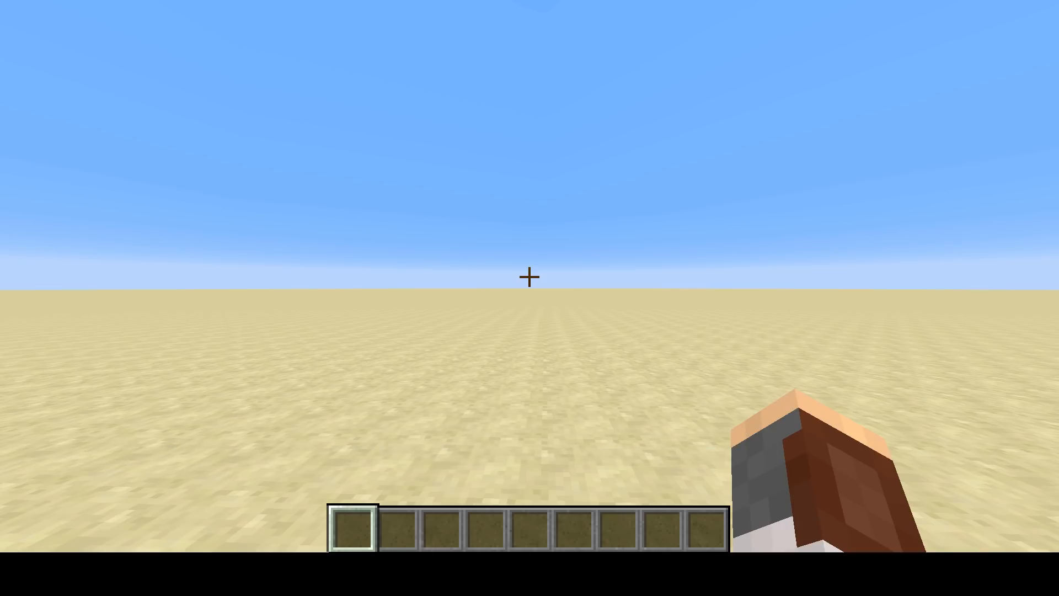
- Run /function maze:init to set up the maze data pack (4 commands executed)
key("slash")
type("functi")
key("Tab")
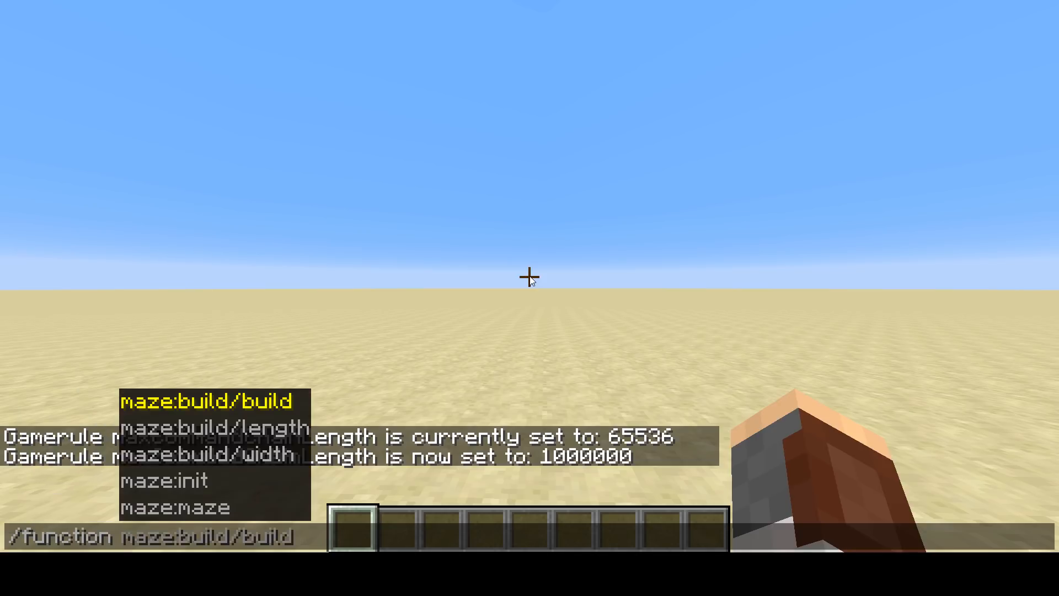
type("i")
key("Tab")
key("Return")
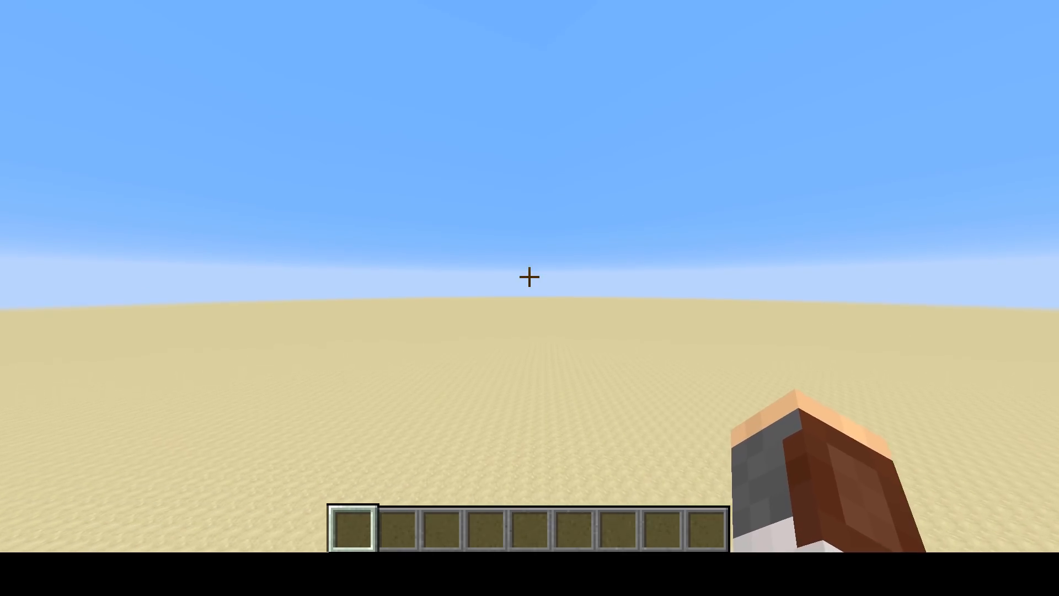
- Set the #length score on the maze objective to 15
key("slash")
type("scor")
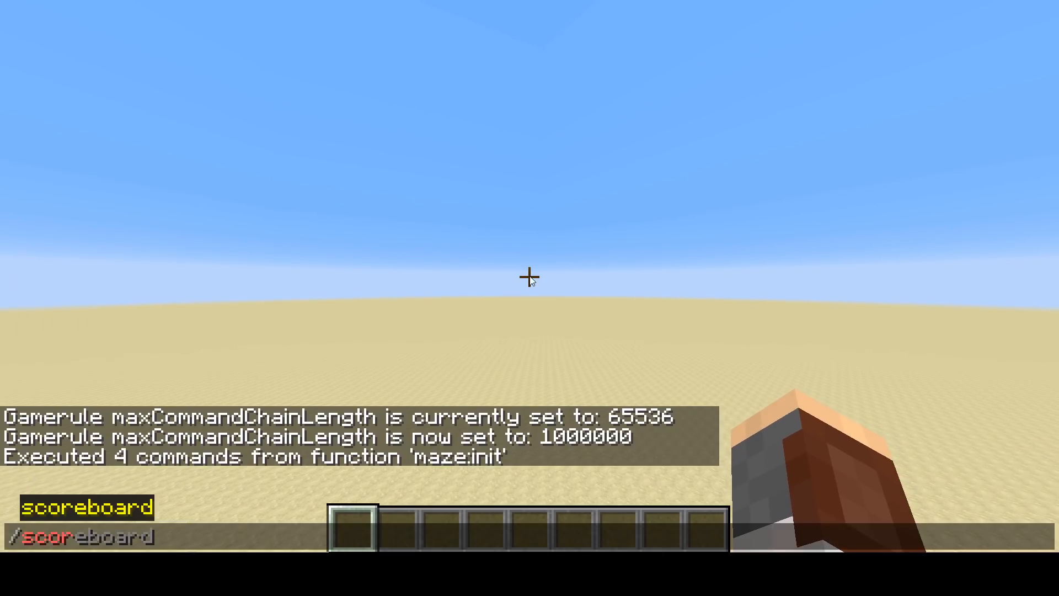
type("eboard players set")
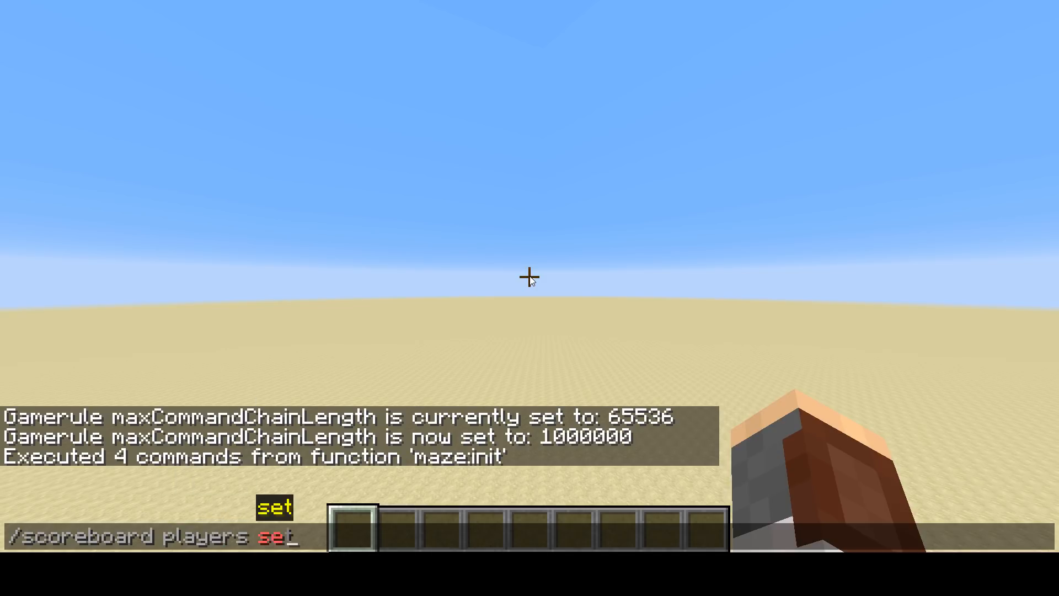
type(" #length")
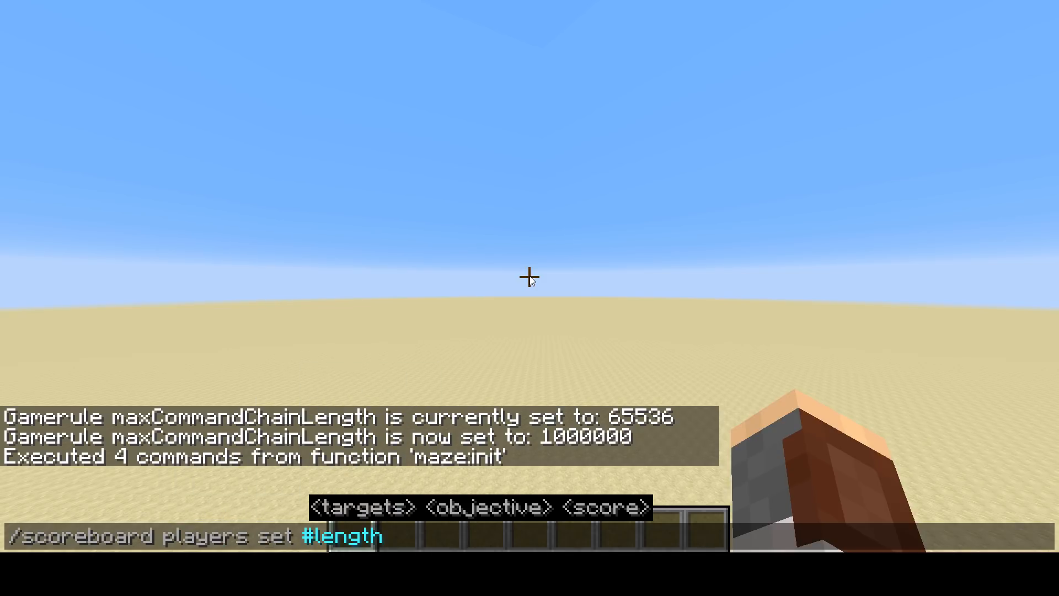
type(" maze 15")
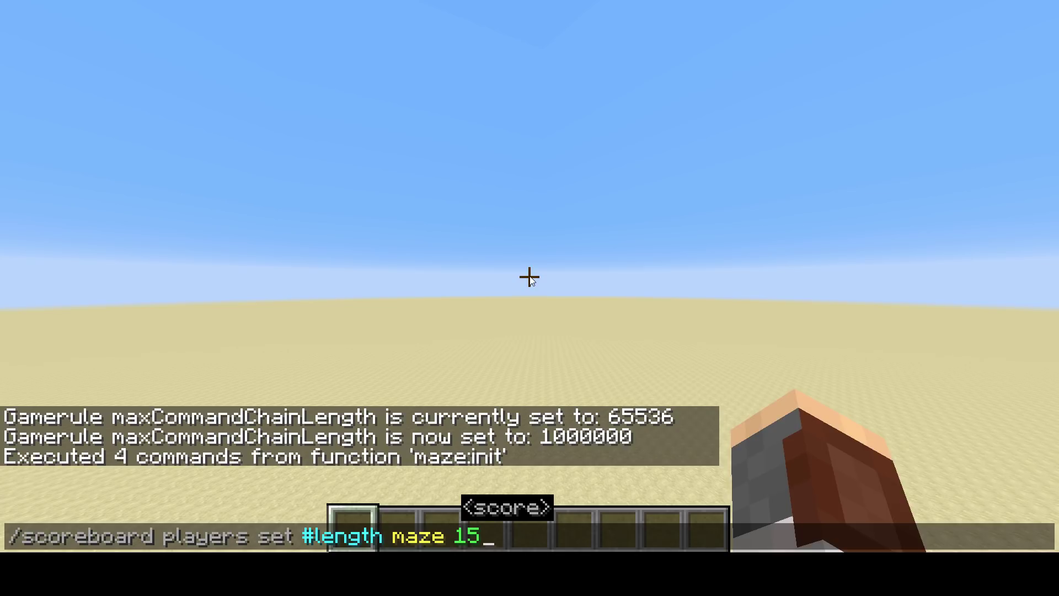
key("Return")
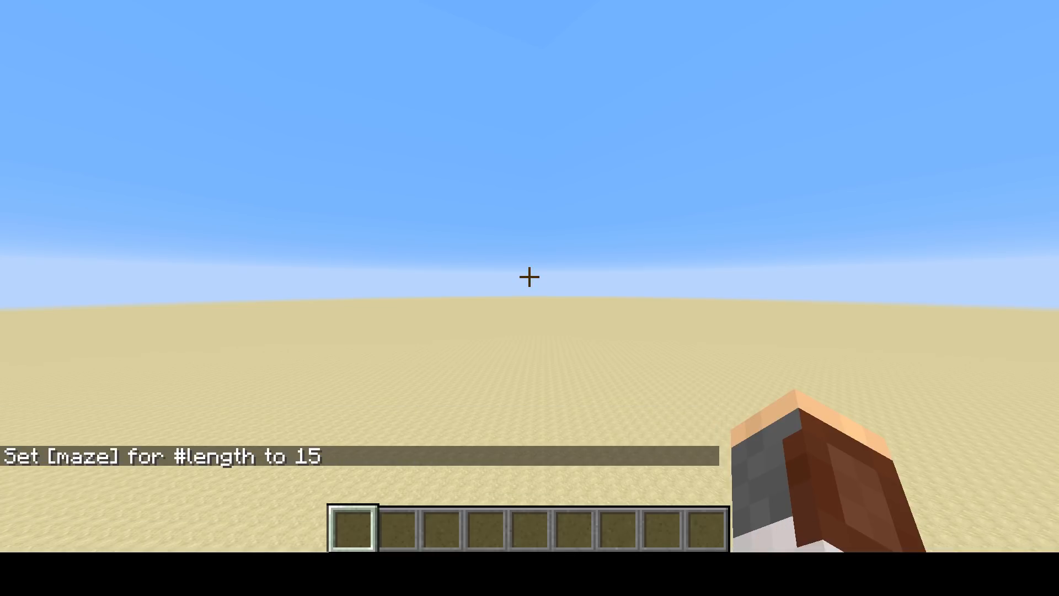
- Recall the command and edit it to set the #width score to 10
key("t")
key("Up")
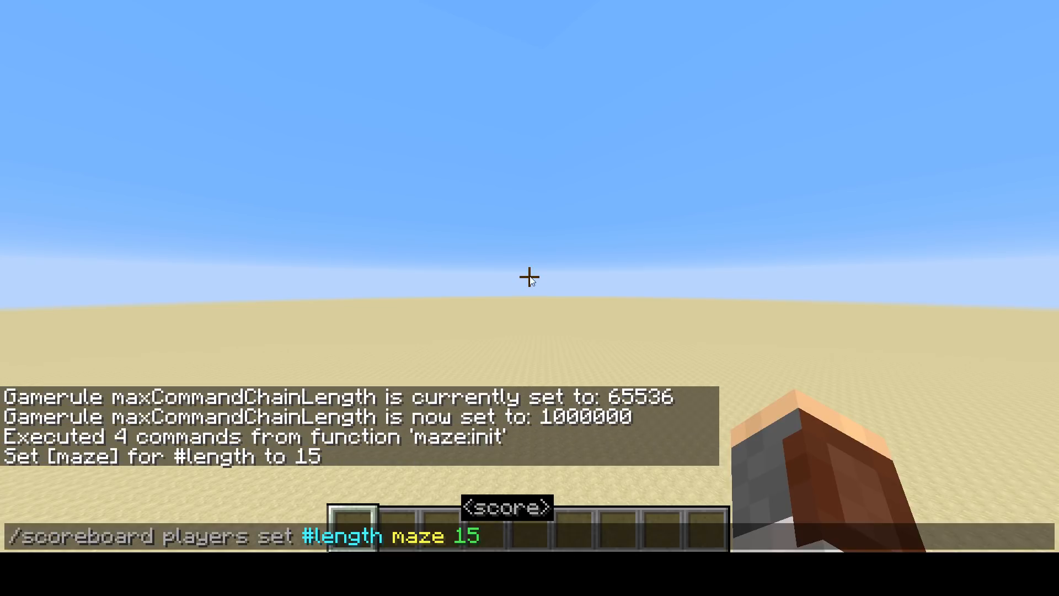
key("ctrl+Left")
key("ctrl+Left")
key("BackSpace")
key("BackSpace")
key("BackSpace")
key("BackSpace")
key("BackSpace")
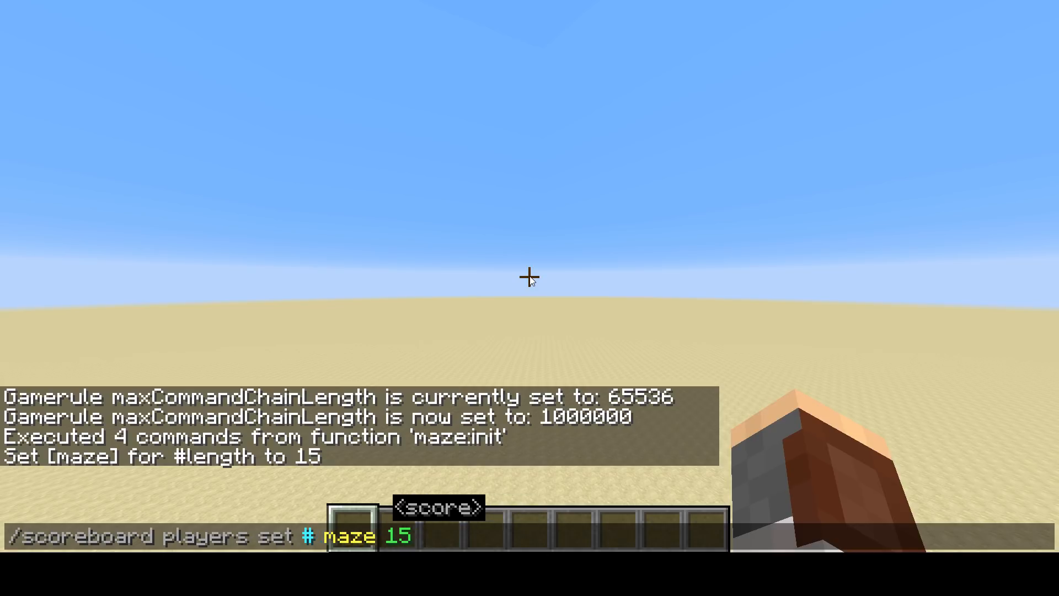
type("width")
key("End")
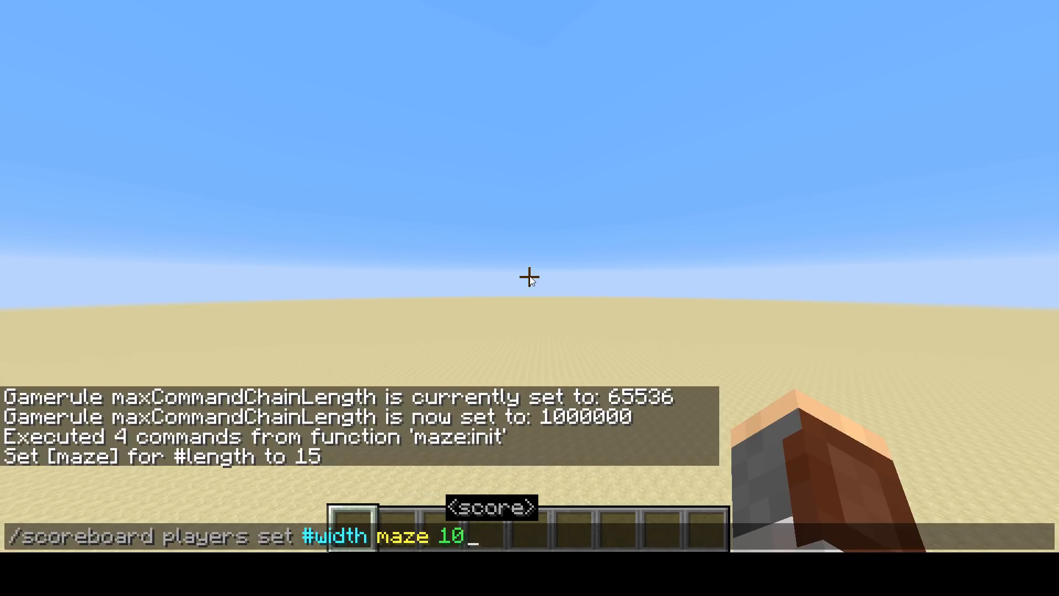
key("Return")
type("/f")
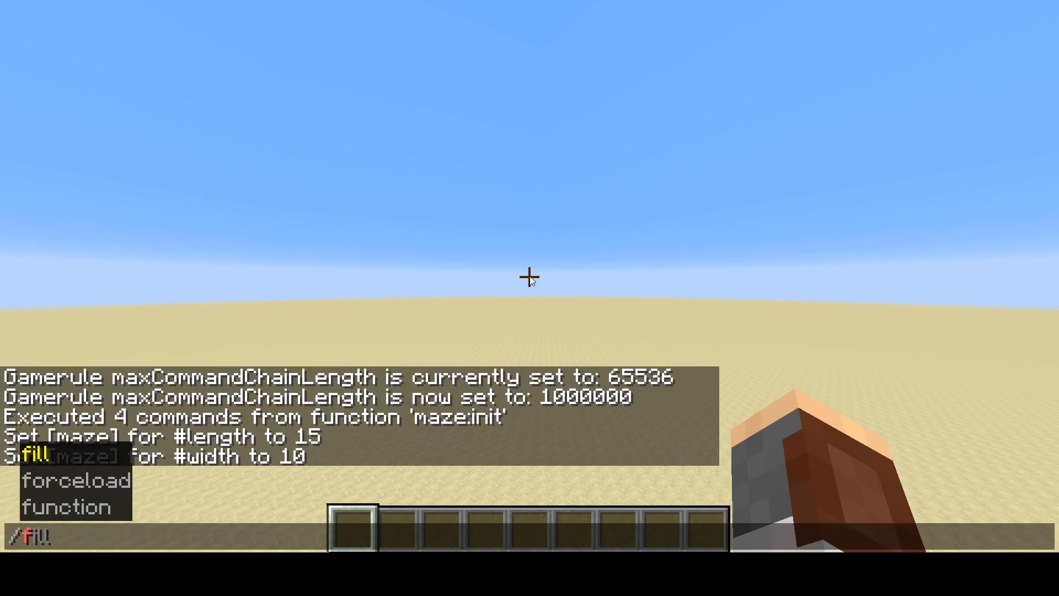
key("Tab")
key("Tab")
type("maze:b")
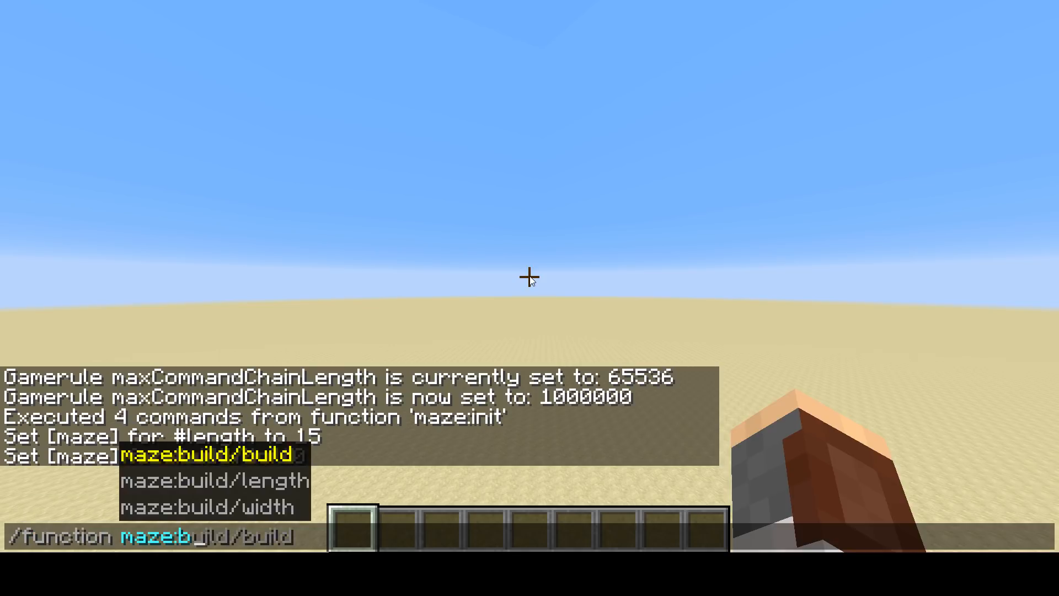
type("uild/build")
key("Return")
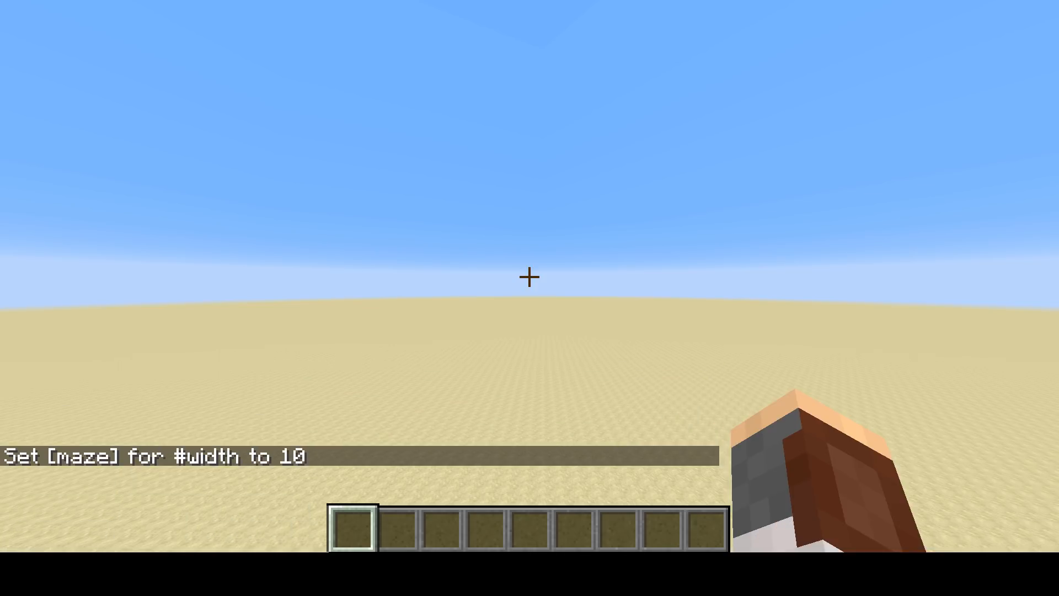
key("space")
key("space")
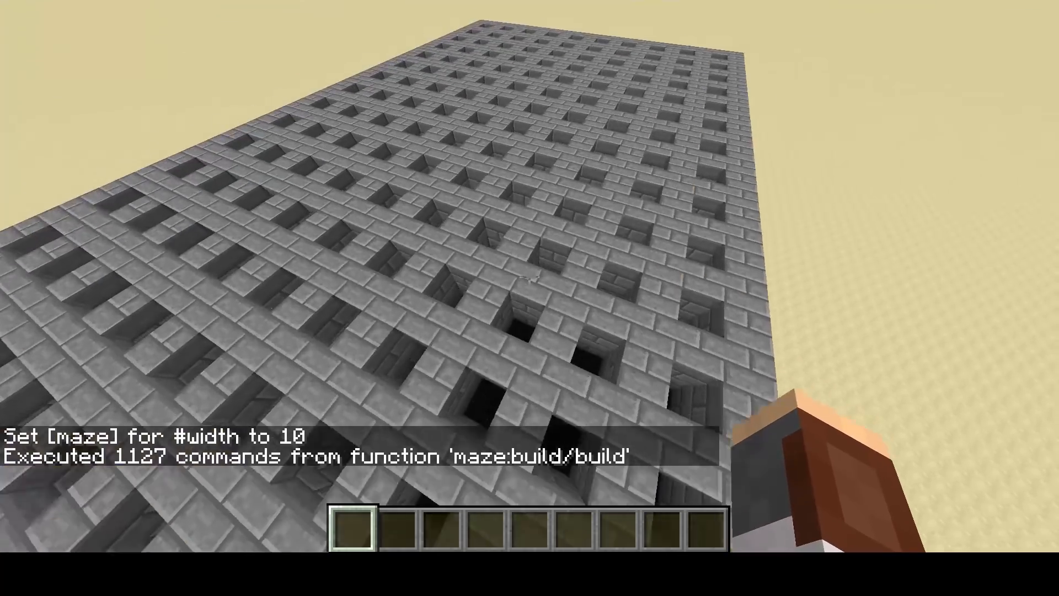
key("w")
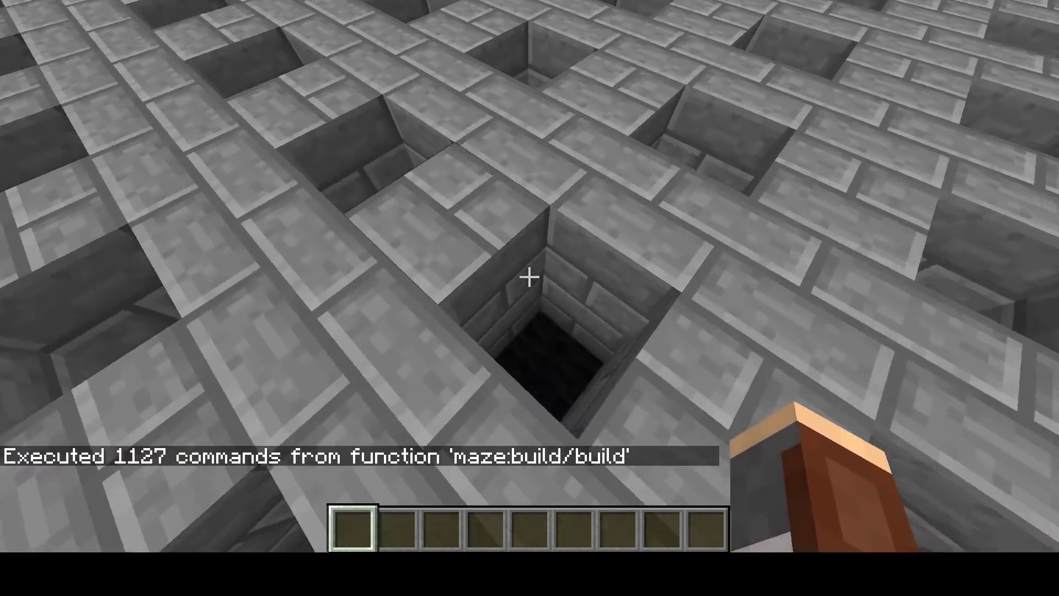
key("w")
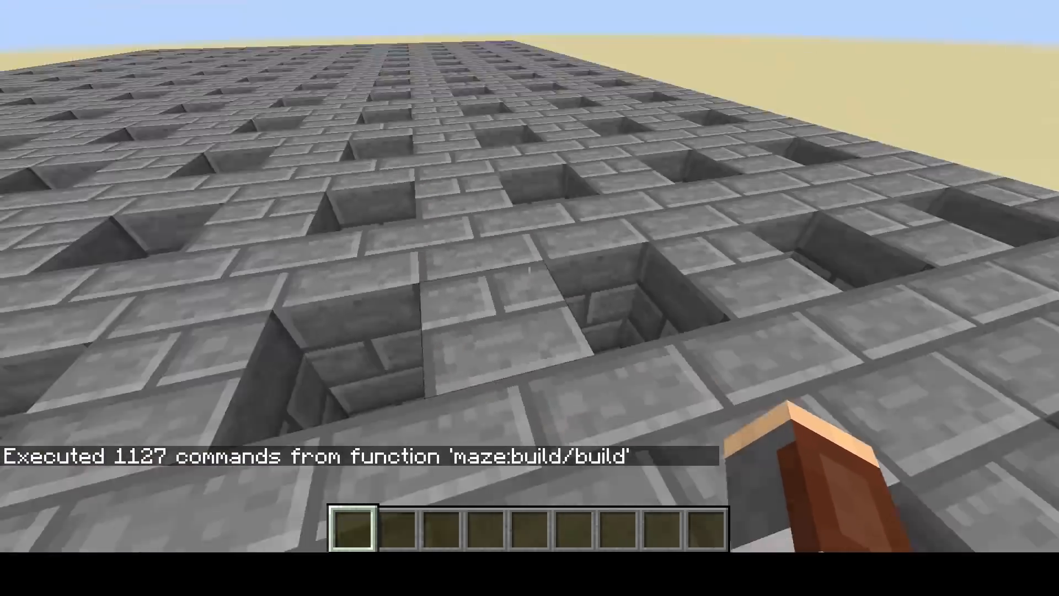
key("shift")
key("shift")
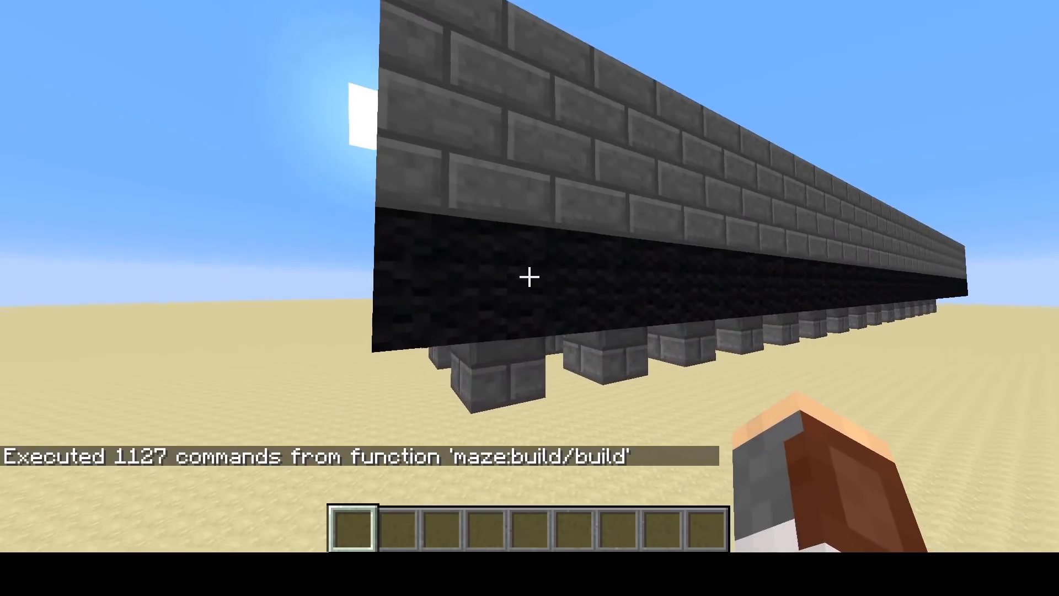
key("w")
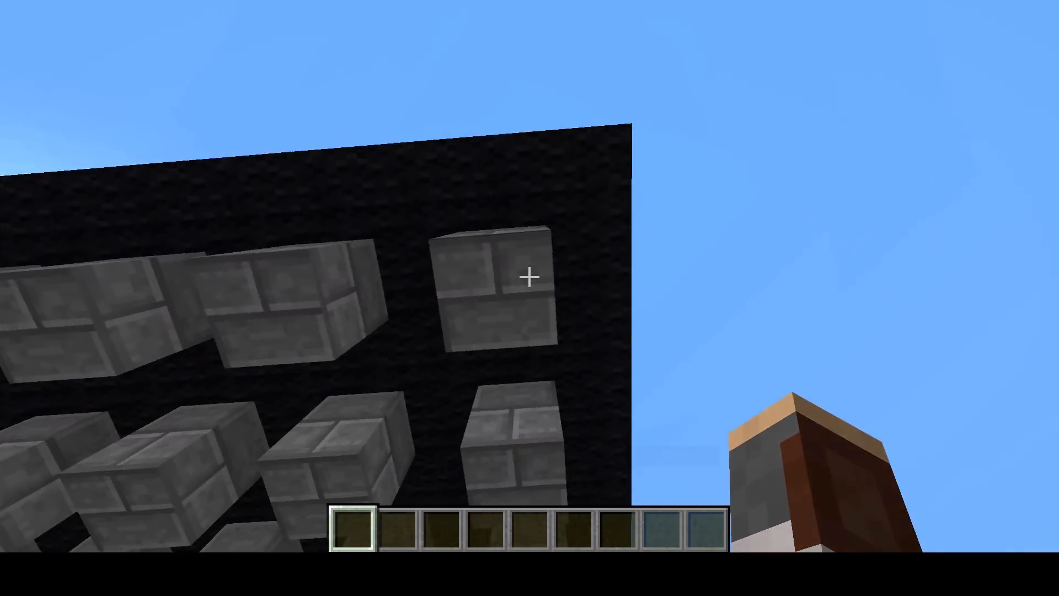
key("w")
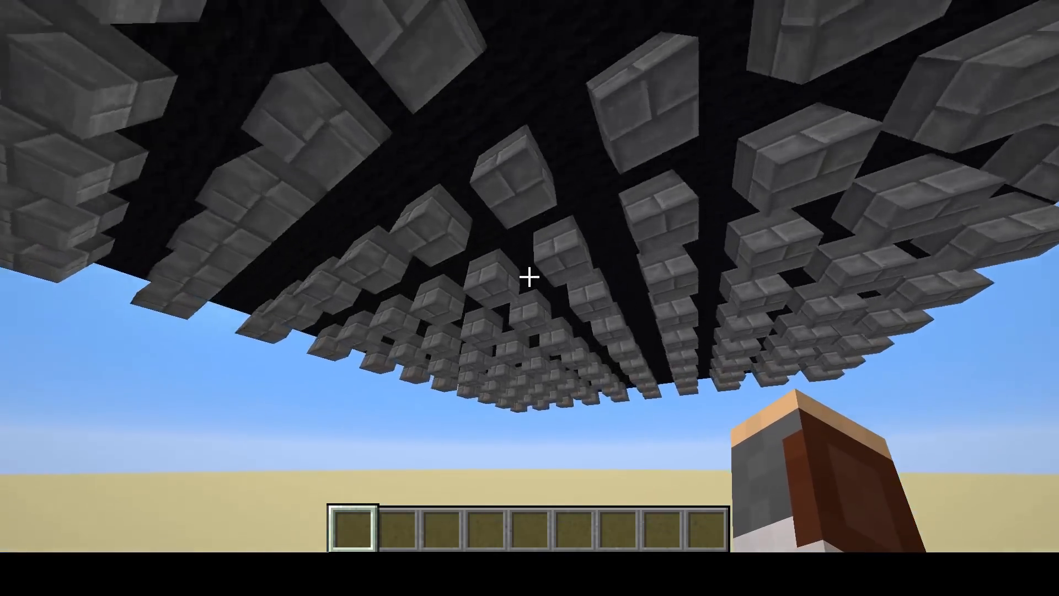
key("w")
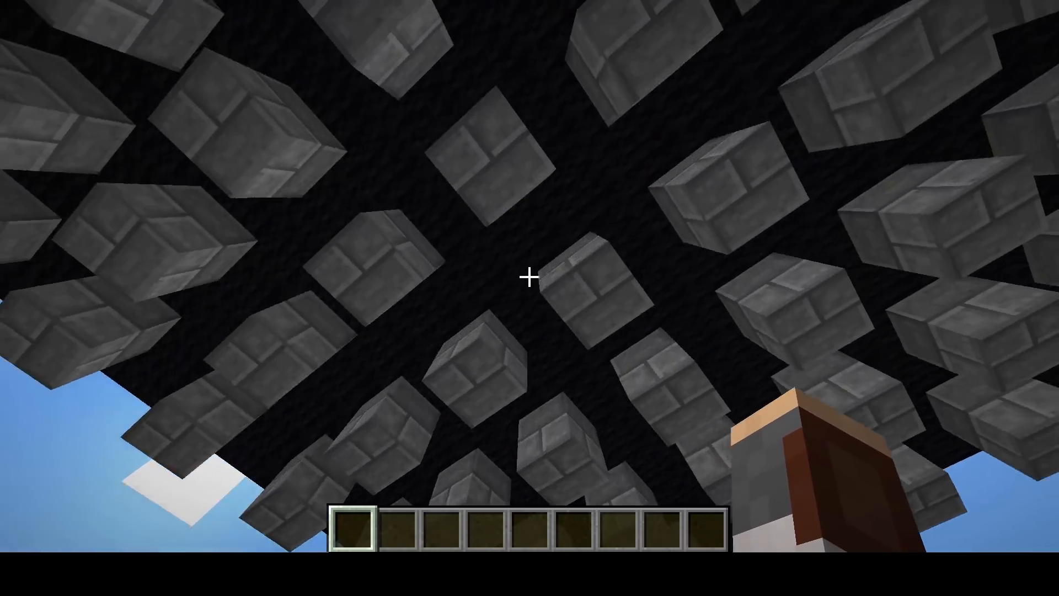
key("w")
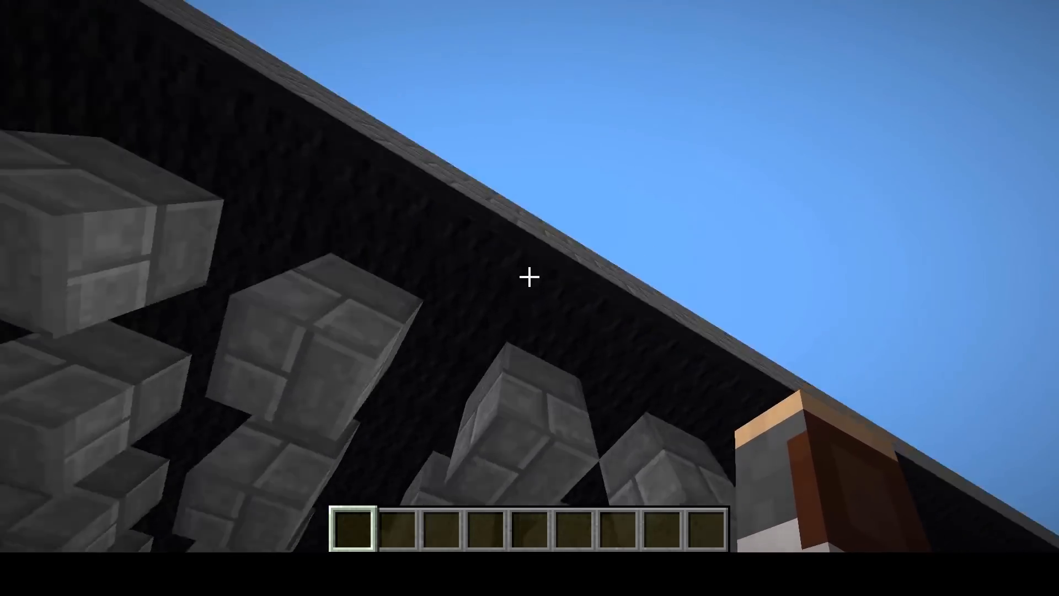
key("space")
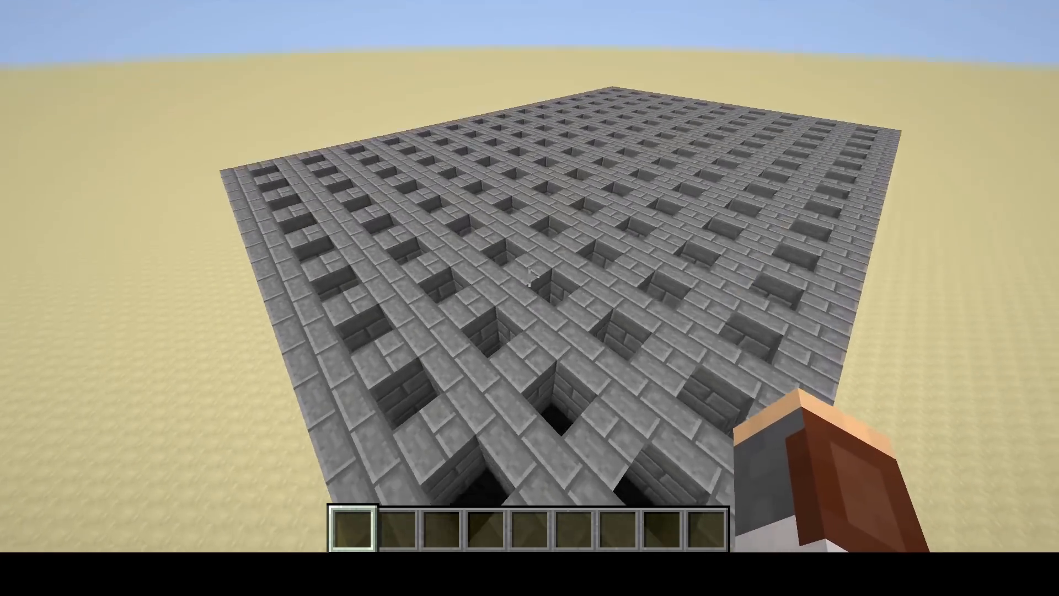
- Fly around and over the stone-brick grid, then position inside a shaft
key("w")
key("w")
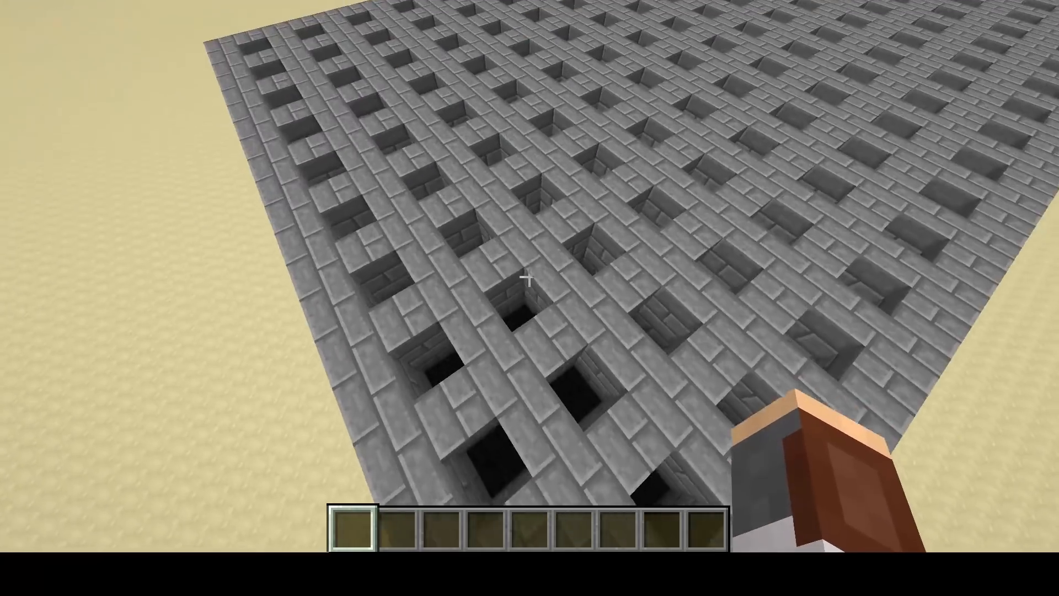
key("w")
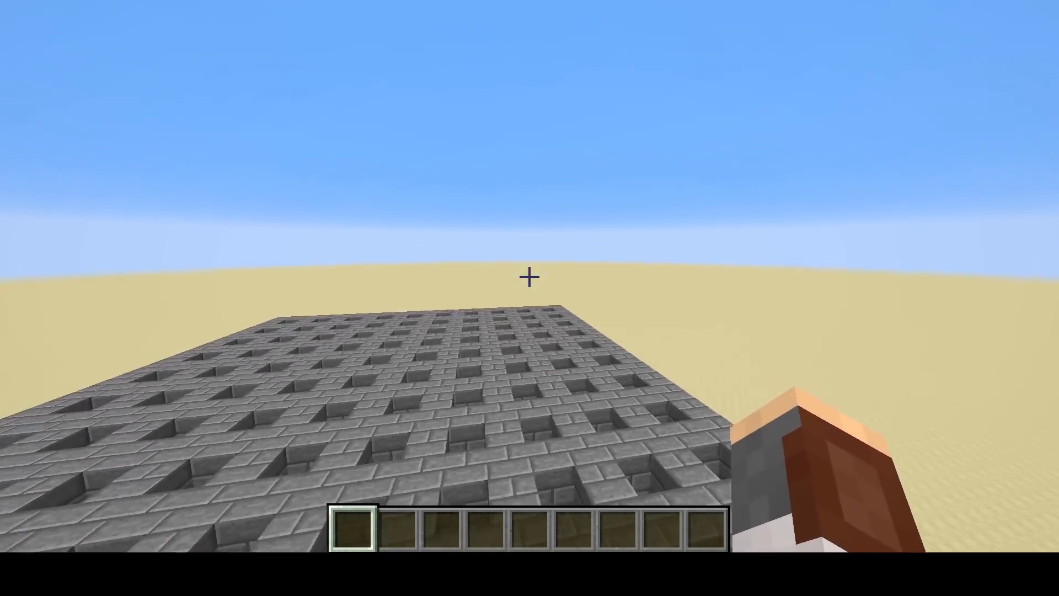
key("w")
key("w")
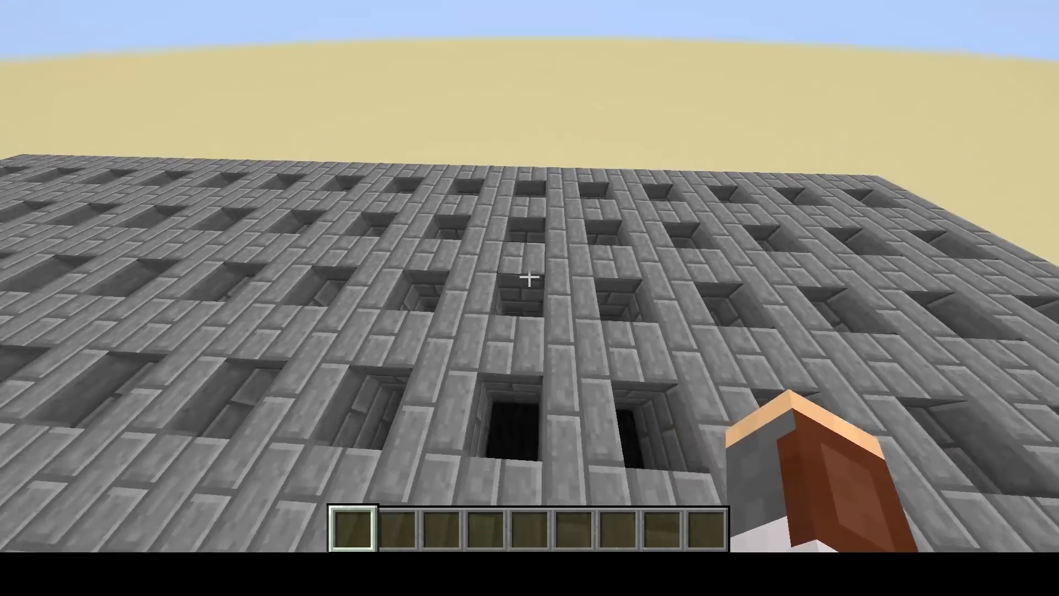
key("w")
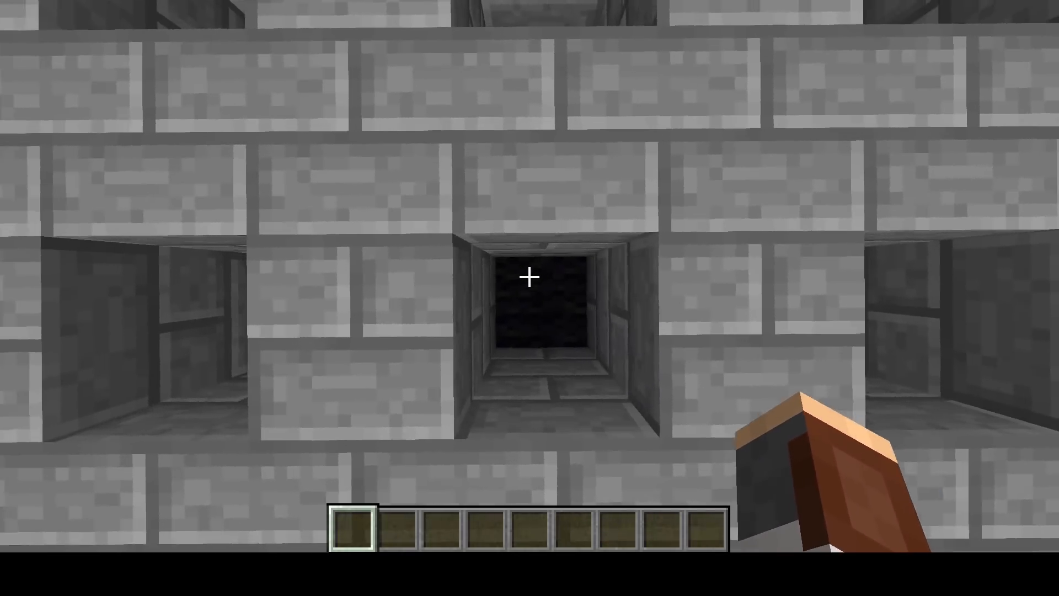
key("w")
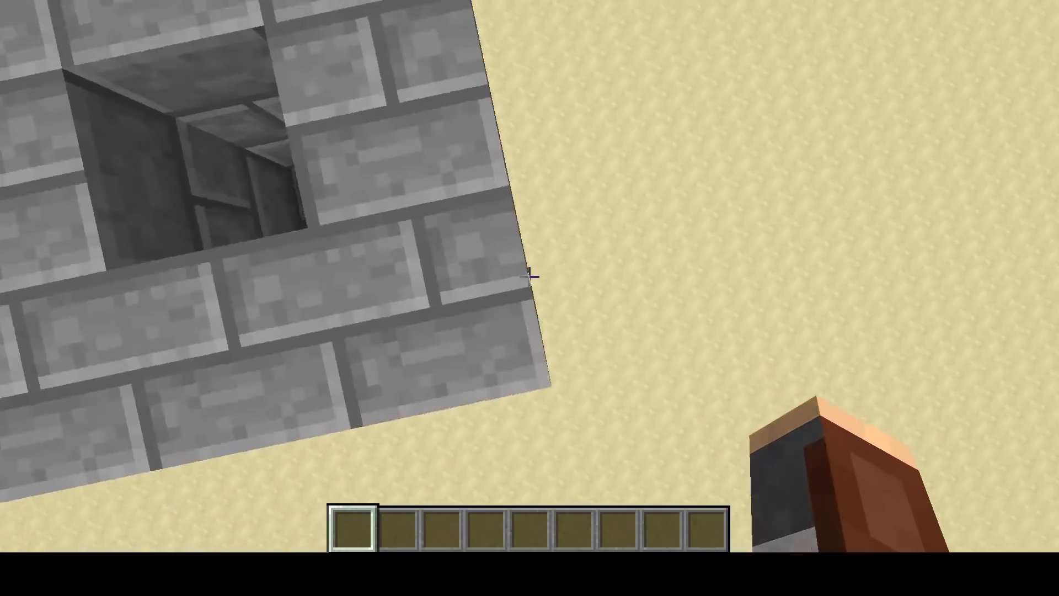
key("w")
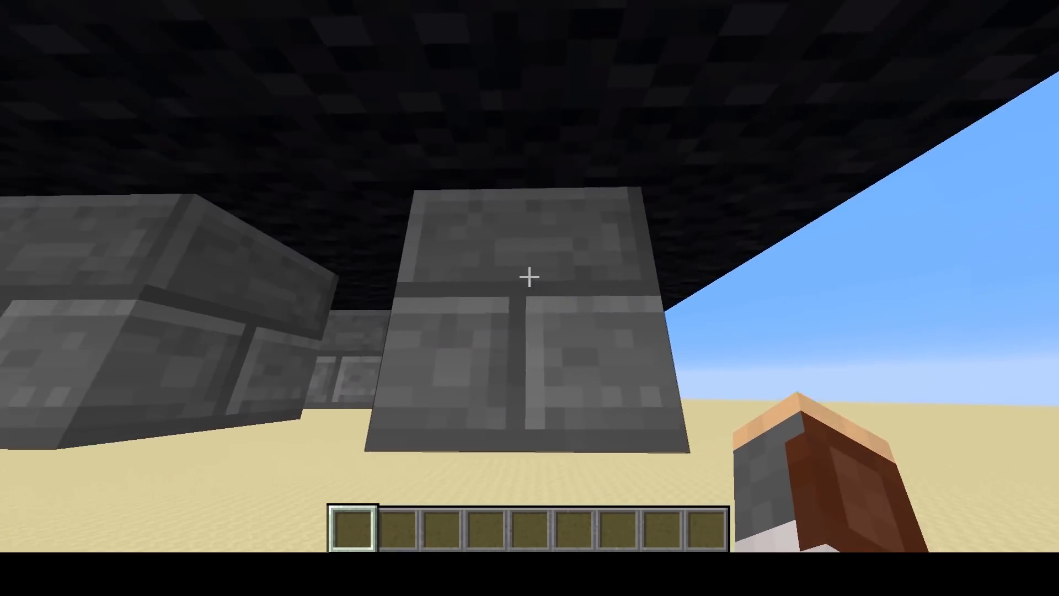
key("space")
- Run /execute positioned ~ ~-2 ~ run function maze:maze to carve the maze (6577 commands)
key("shift")
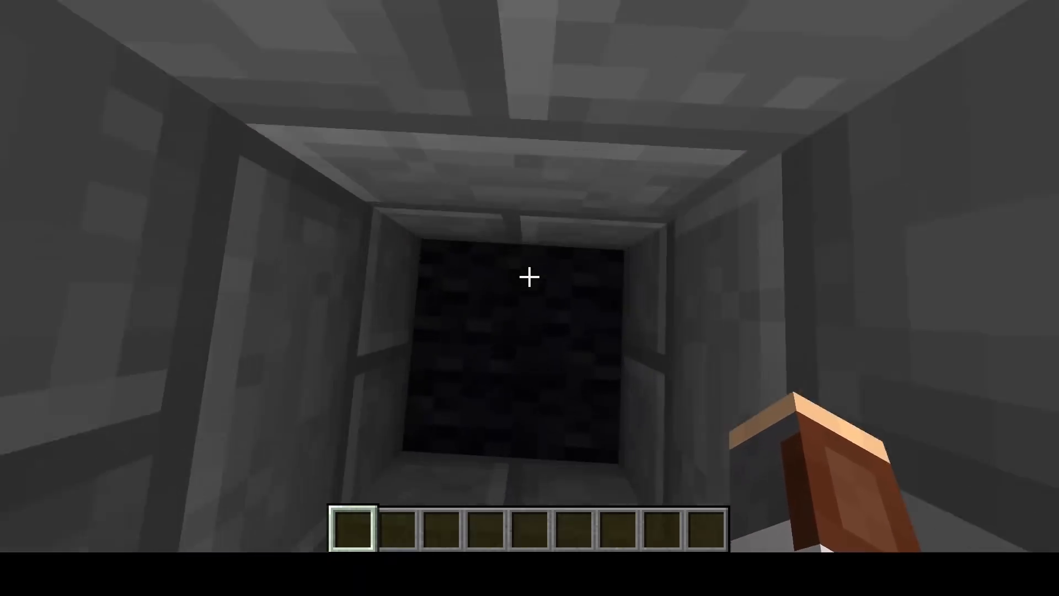
type("/effect")
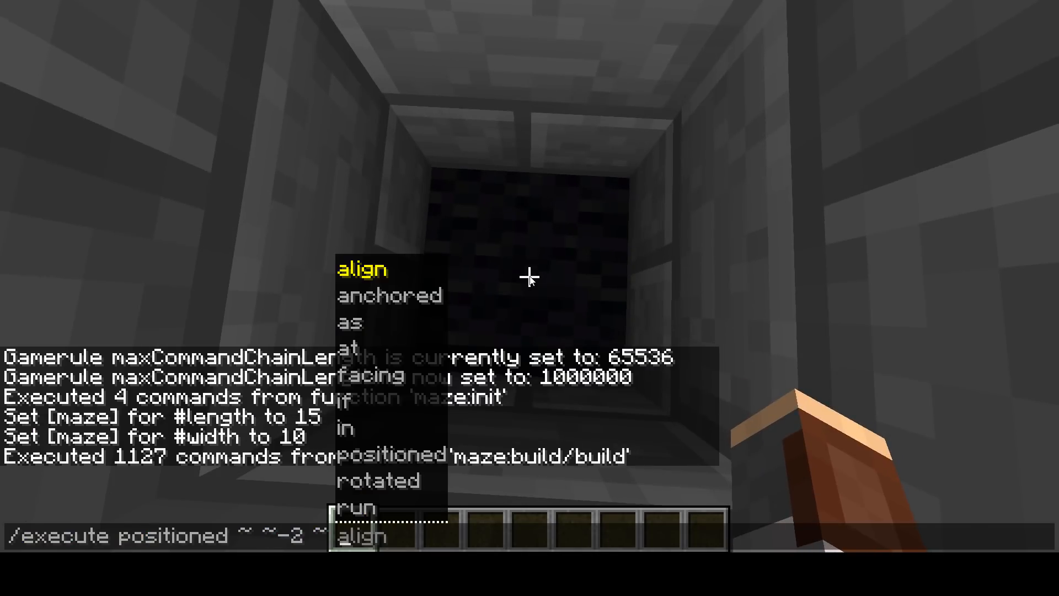
type("run function maze:")
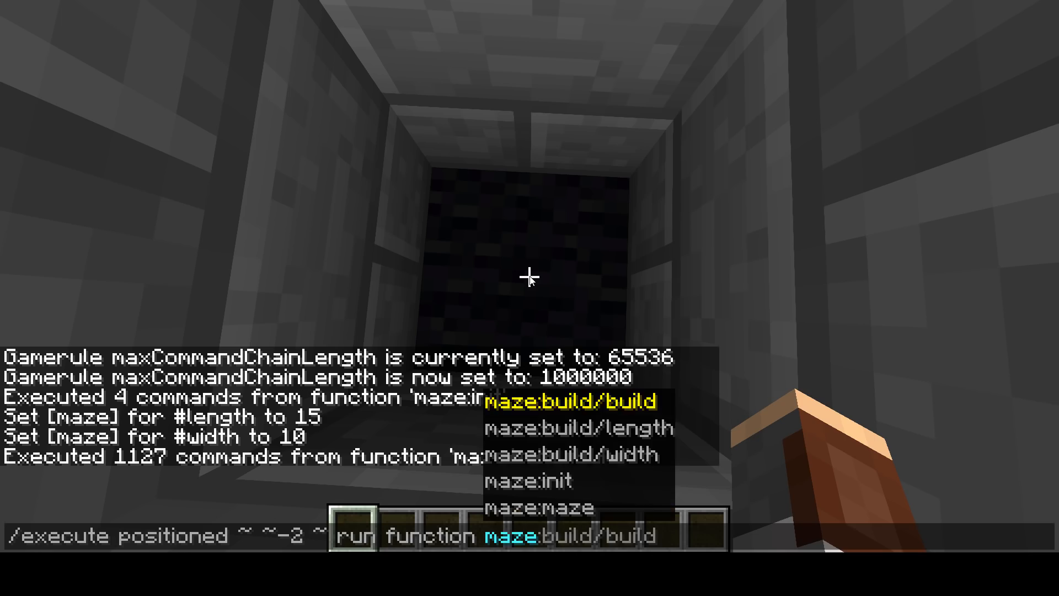
type("maze")
key("Return")
key("space")
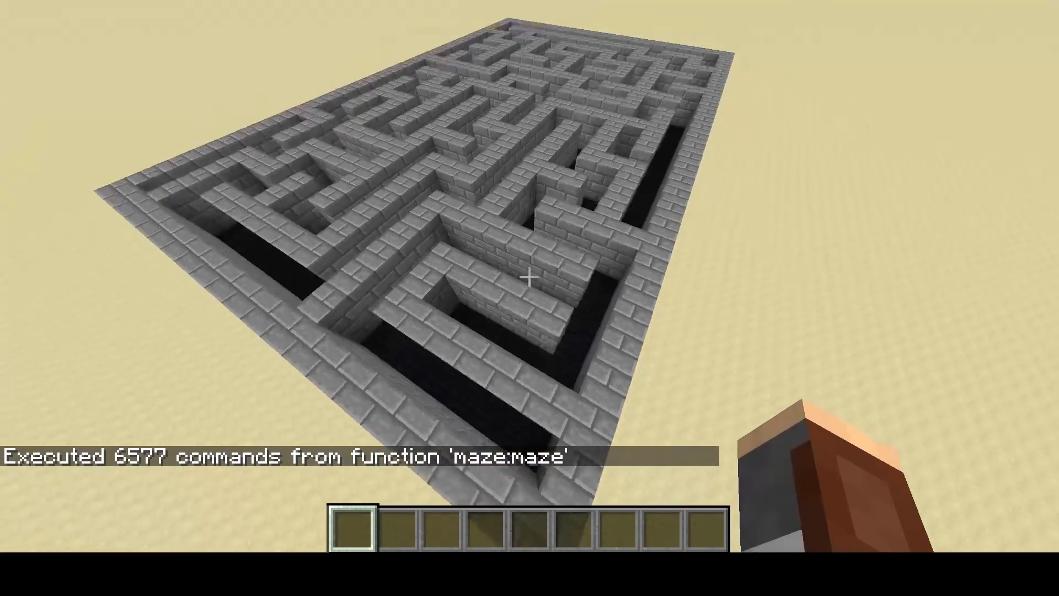
key("space")
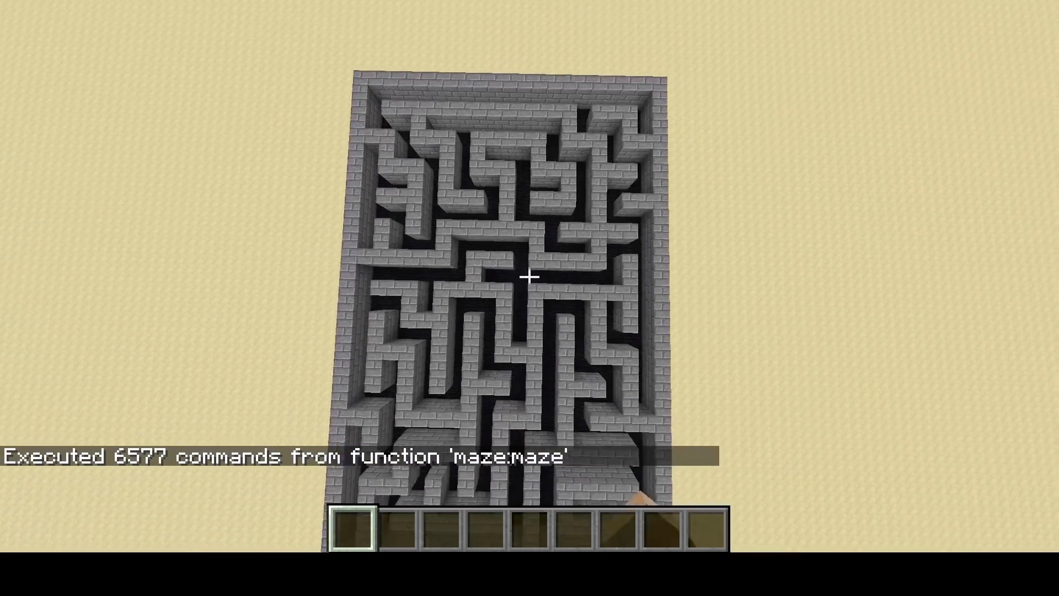
key("space")
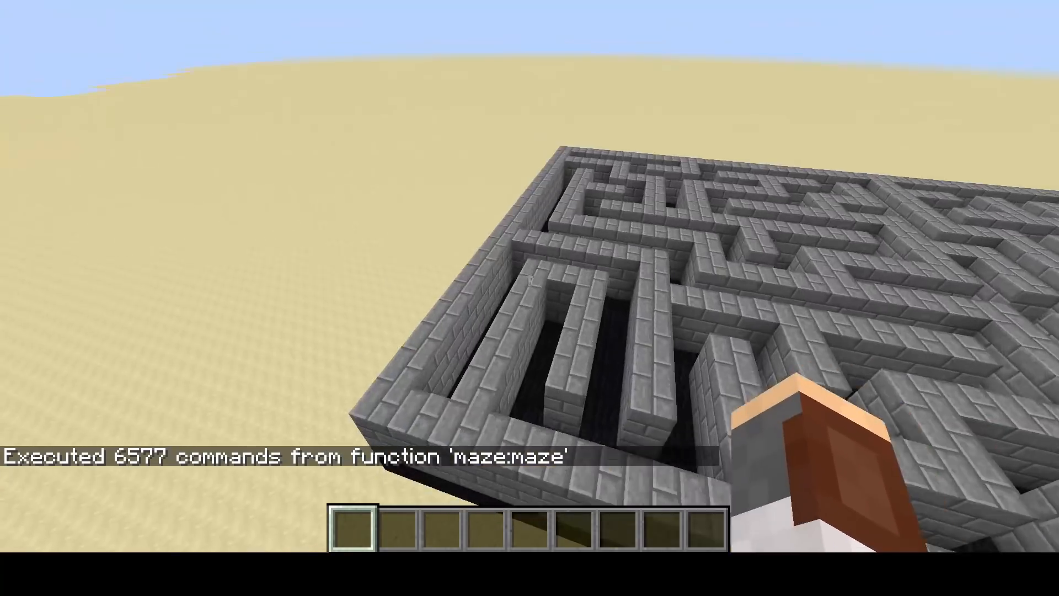
key("w")
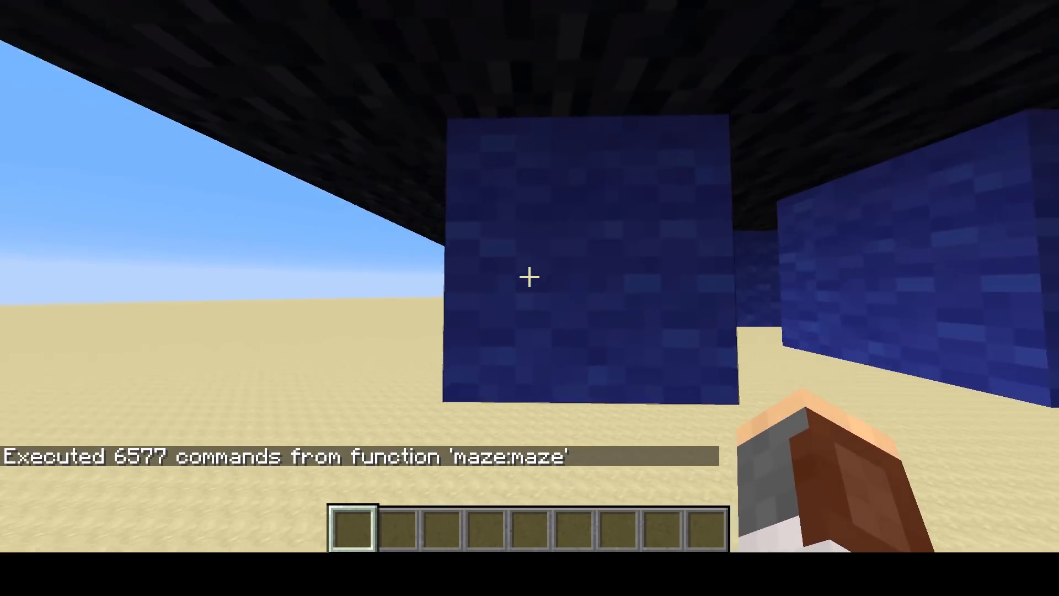
key("s")
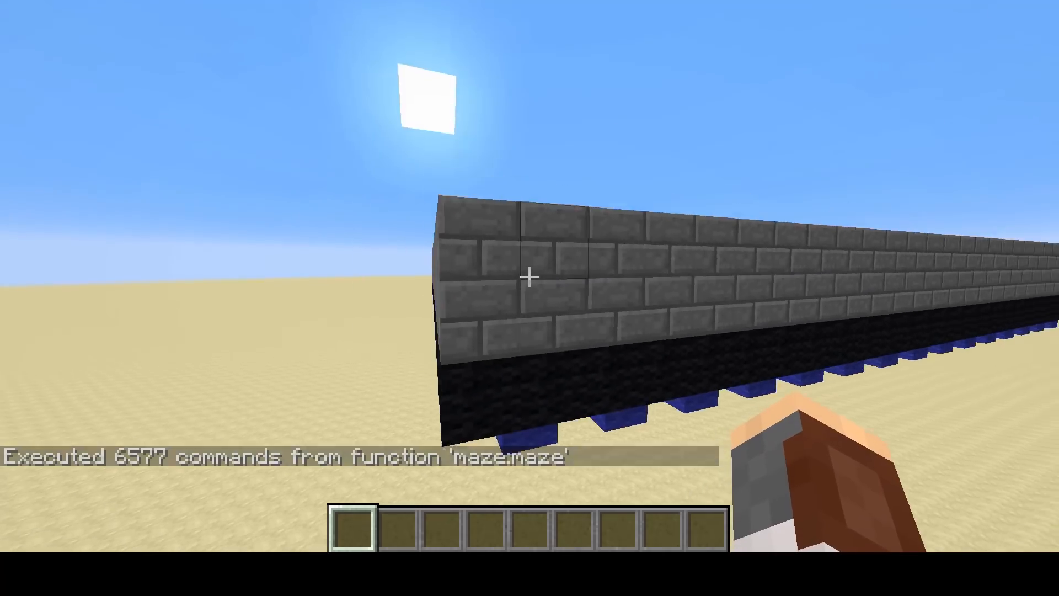
key("w")
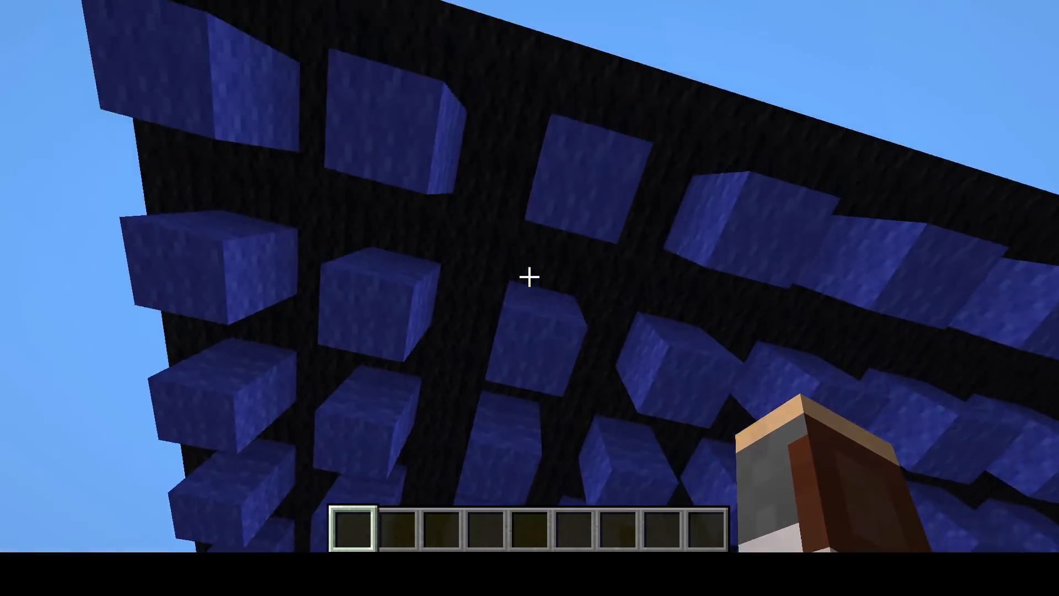
key("space")
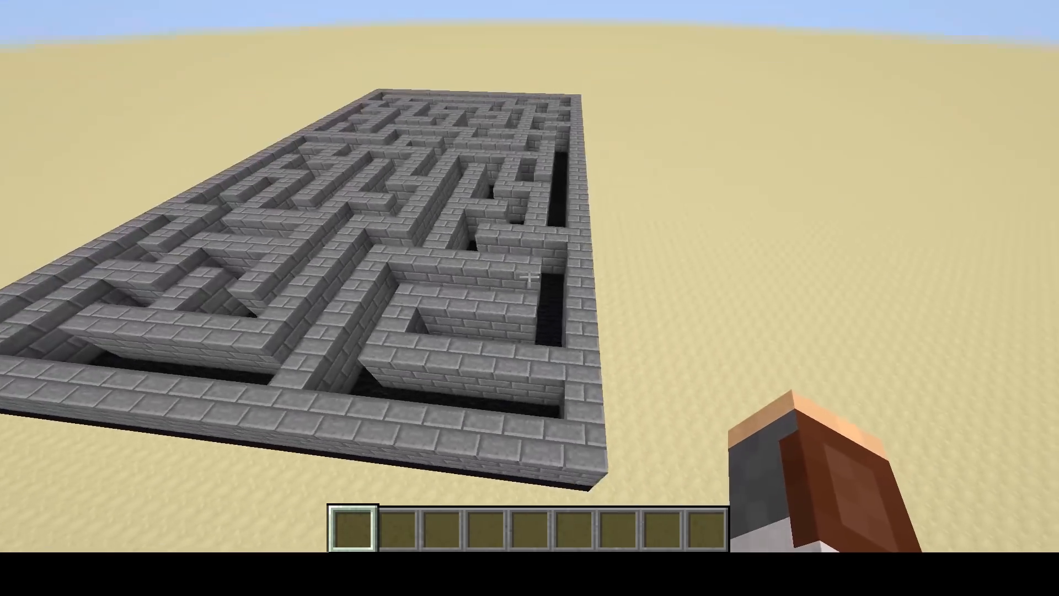
key("s")
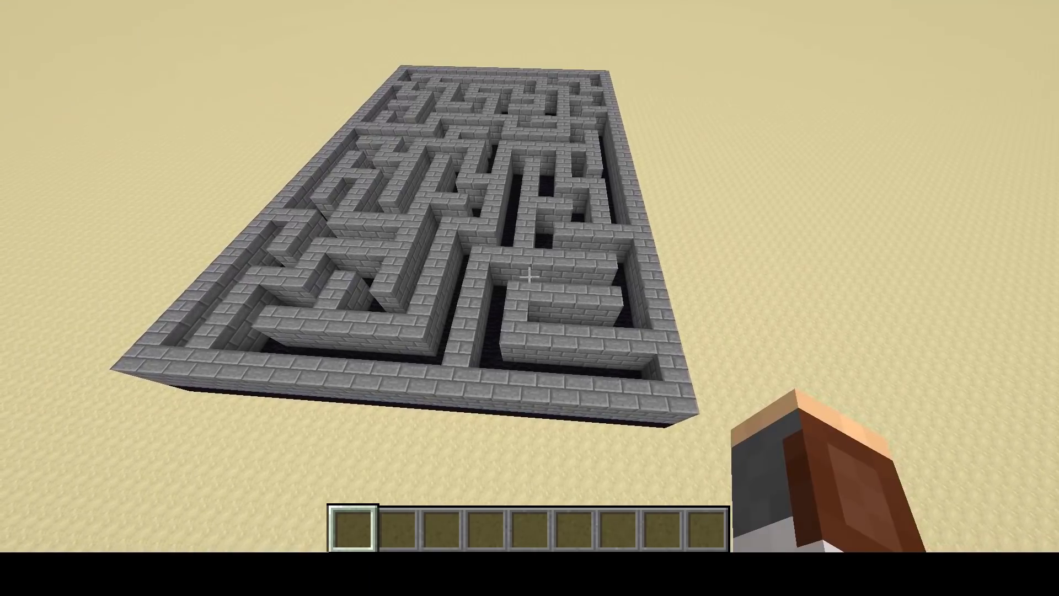